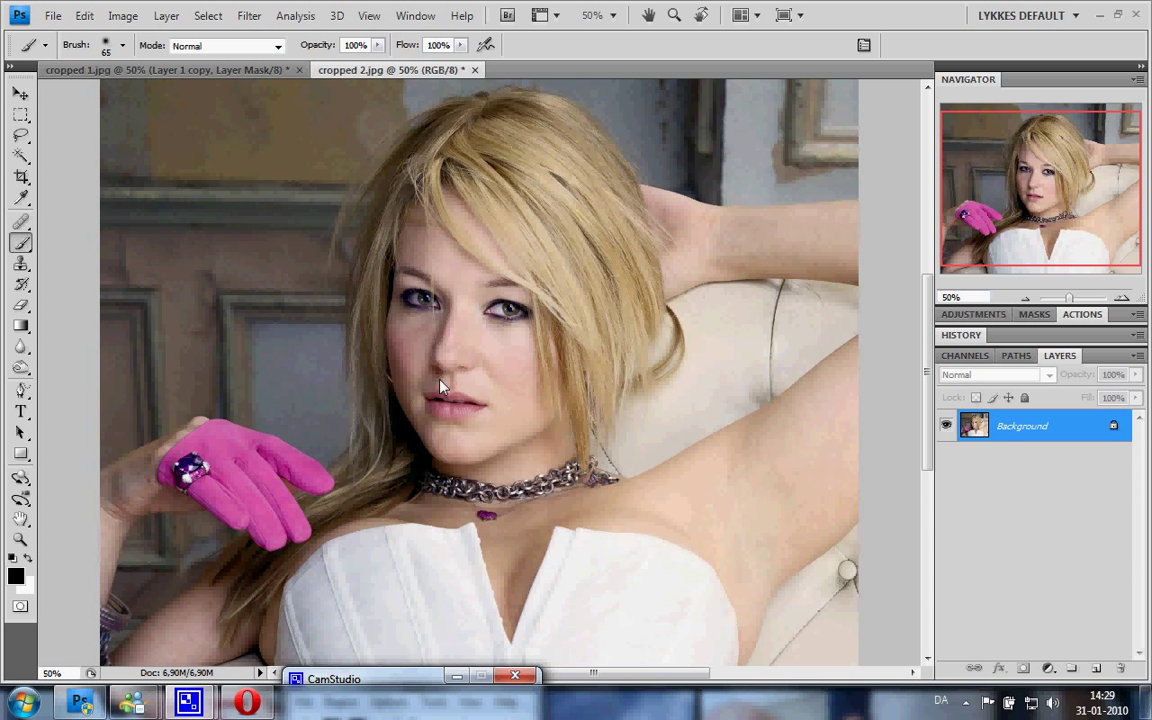
- Show the Actions panel and create a new action set named "example"
click(415, 16)
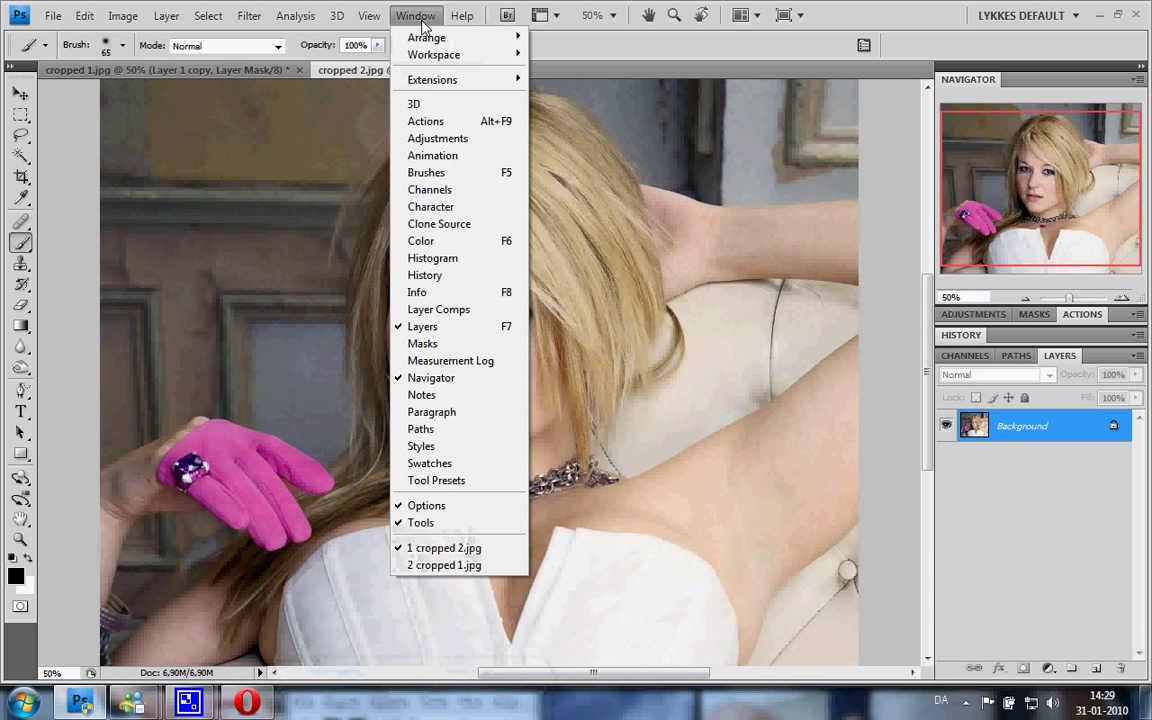
click(440, 121)
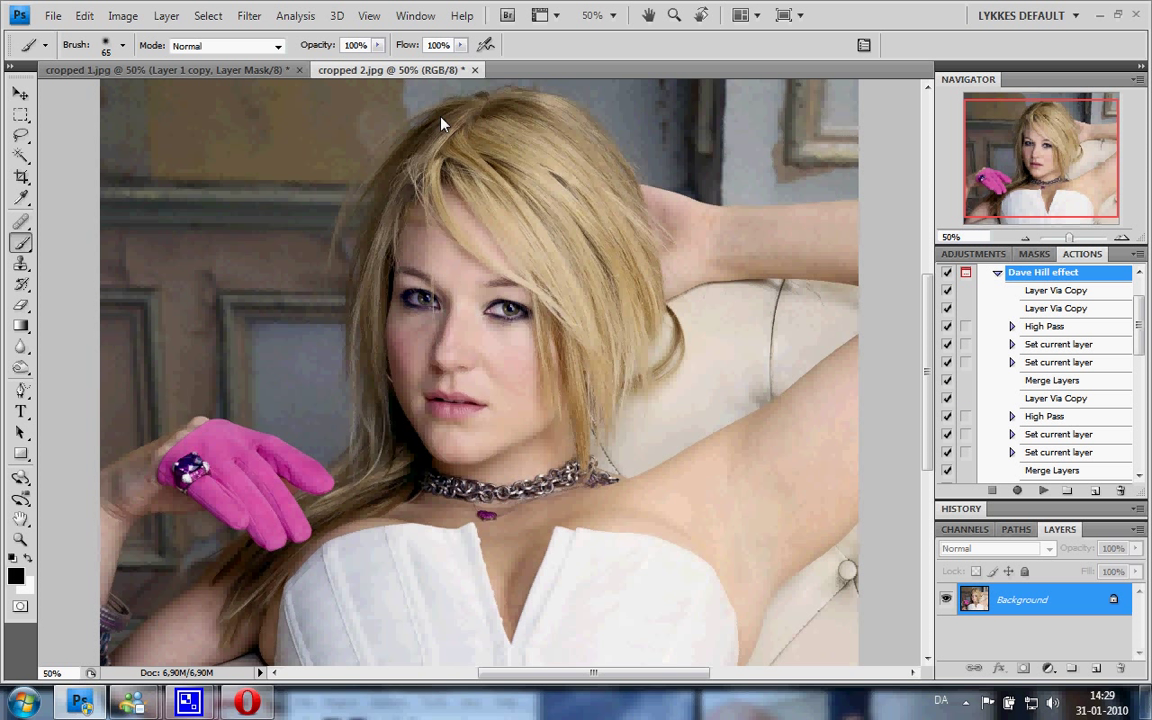
click(1069, 492)
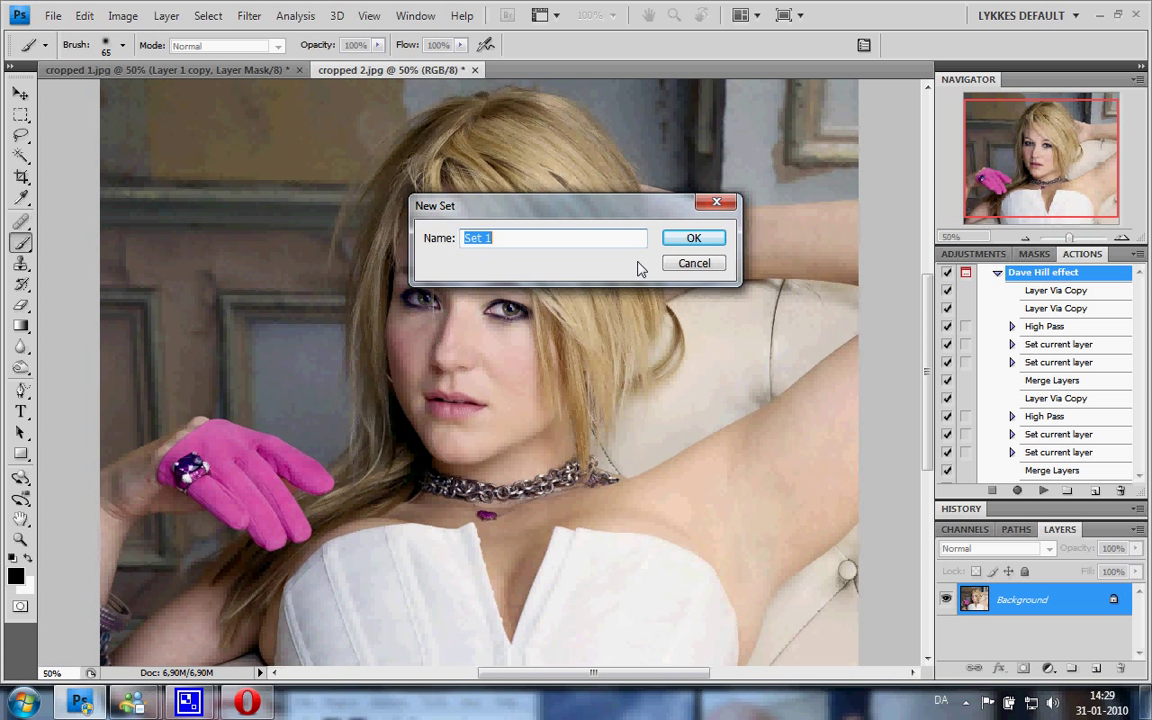
text(example)
click(692, 238)
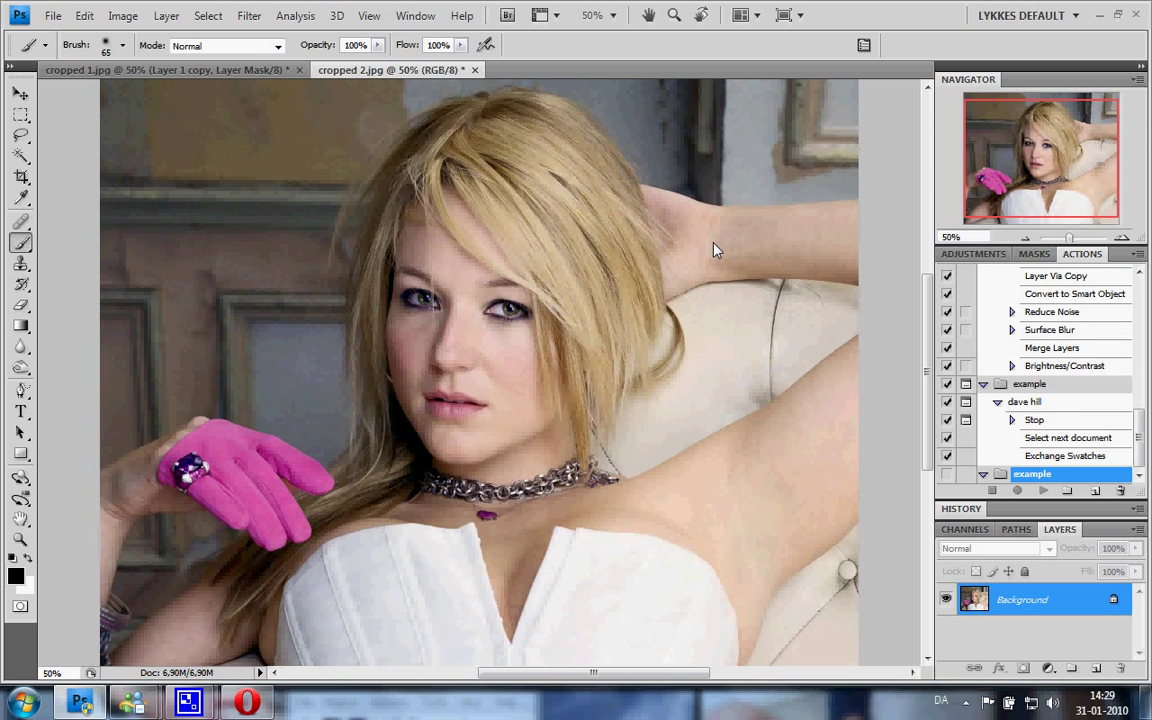
- Create an action named "dave hill" in the "example" set and start recording it
click(1096, 491)
text(dave hill)
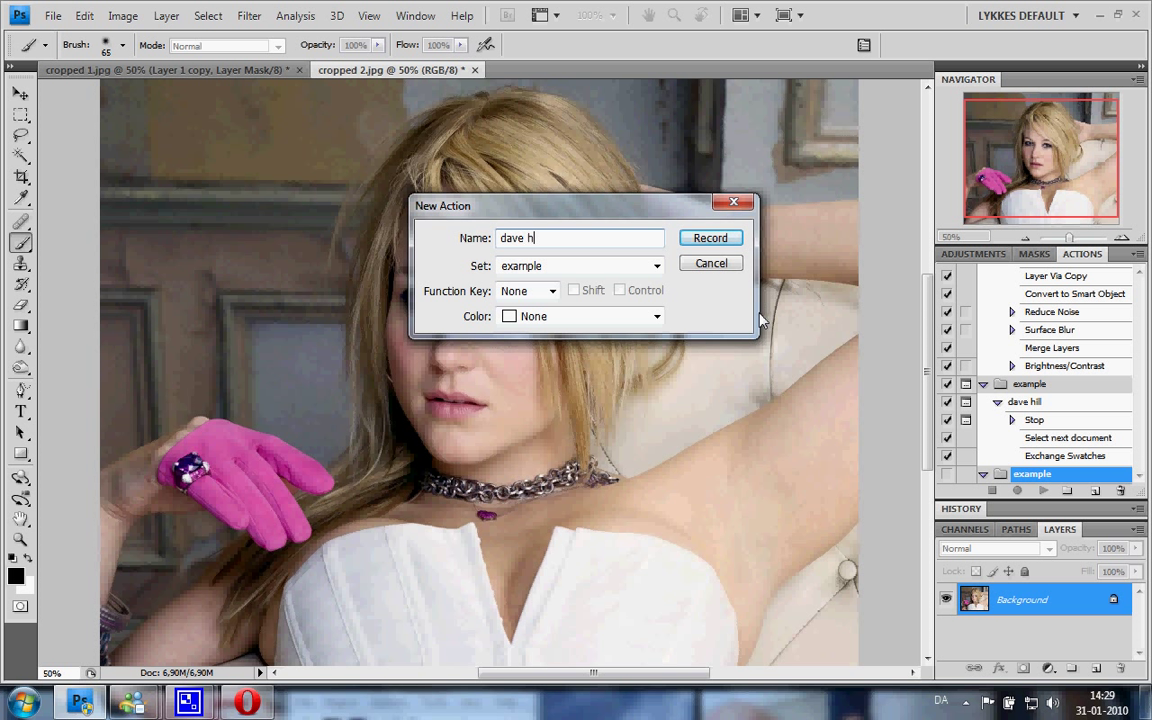
click(656, 266)
click(642, 342)
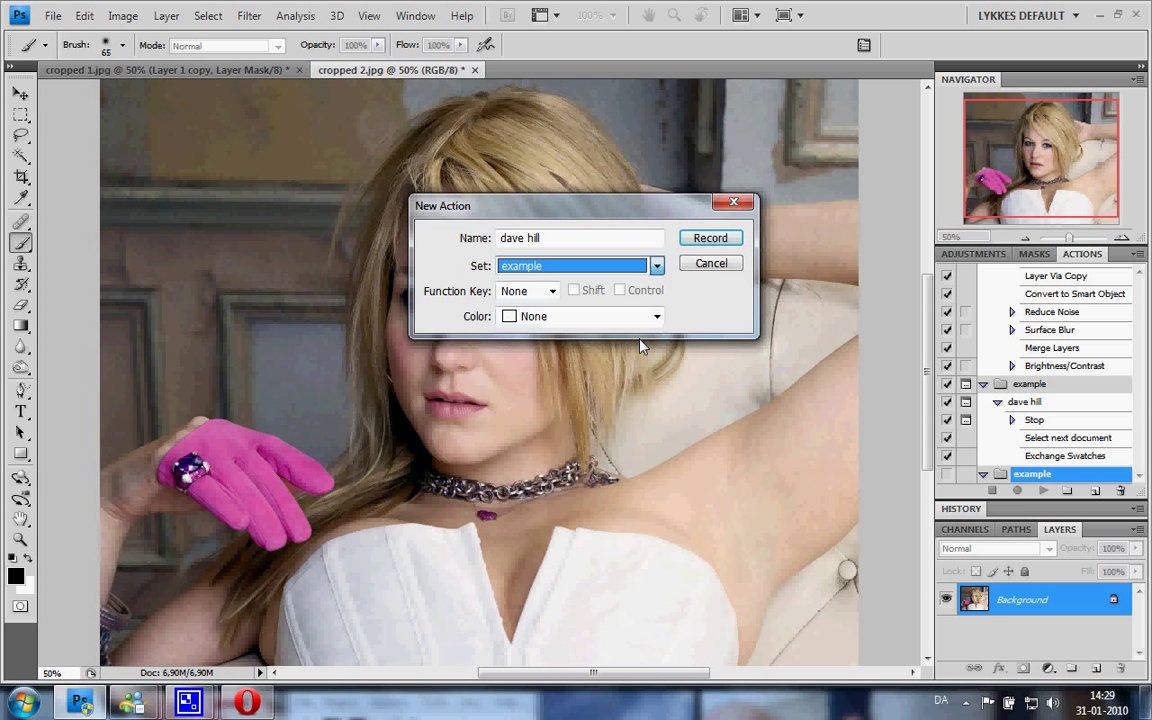
click(710, 244)
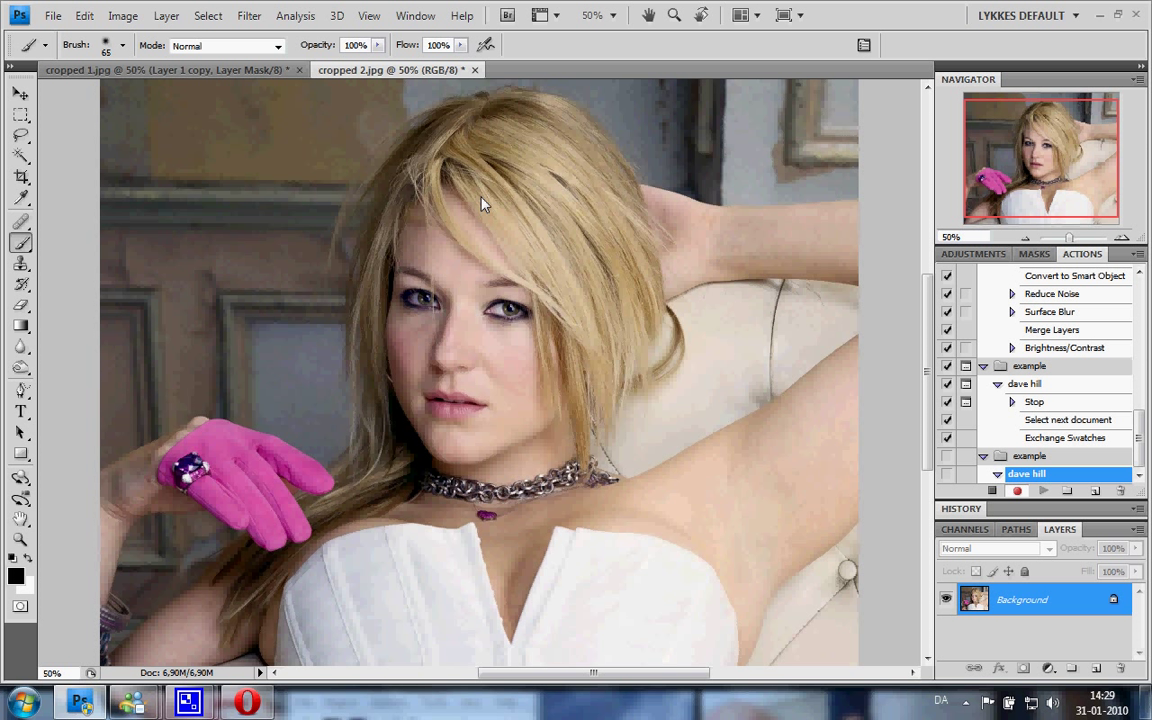
- Record a stop in cropped 1.jpg with message "choose brush and paint w/ black over eyes, mouth, hair, etc. Press play button when finished"; end recording
click(233, 79)
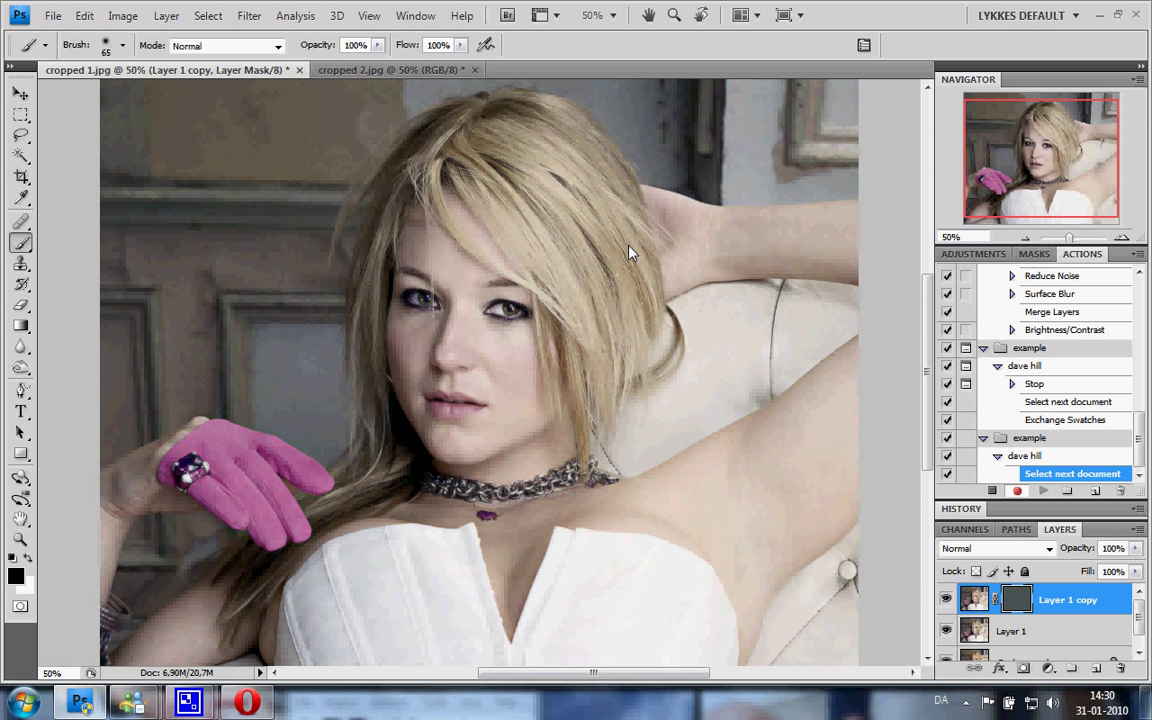
click(1139, 256)
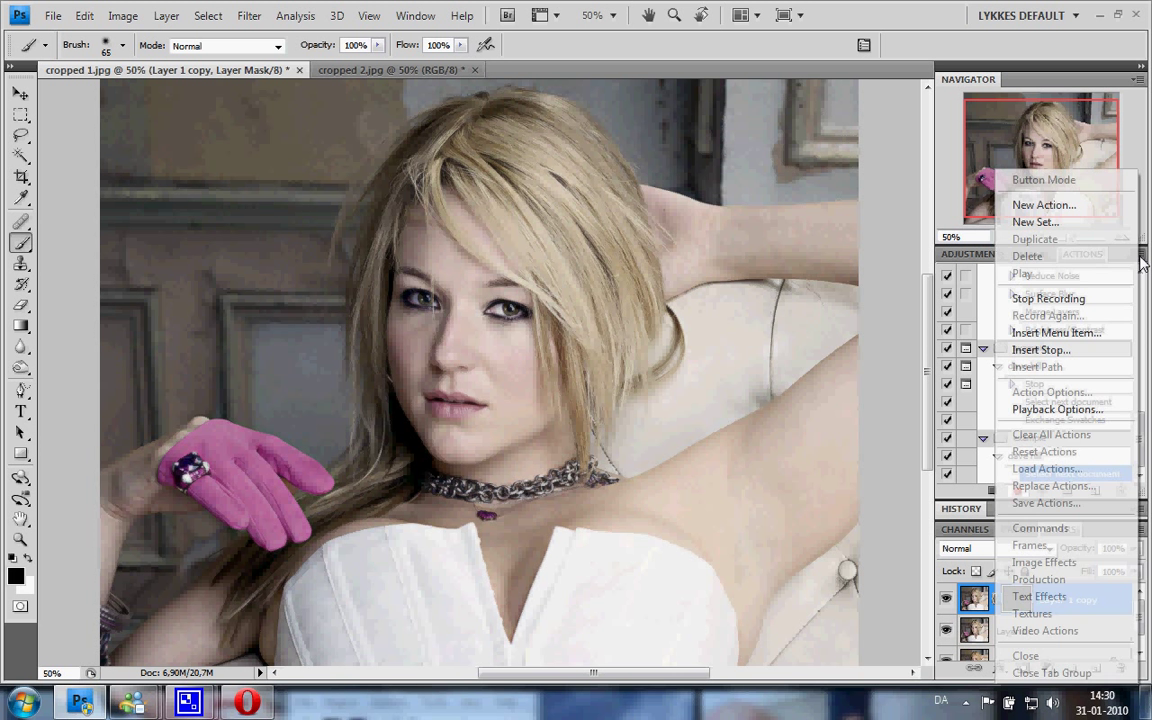
click(1062, 352)
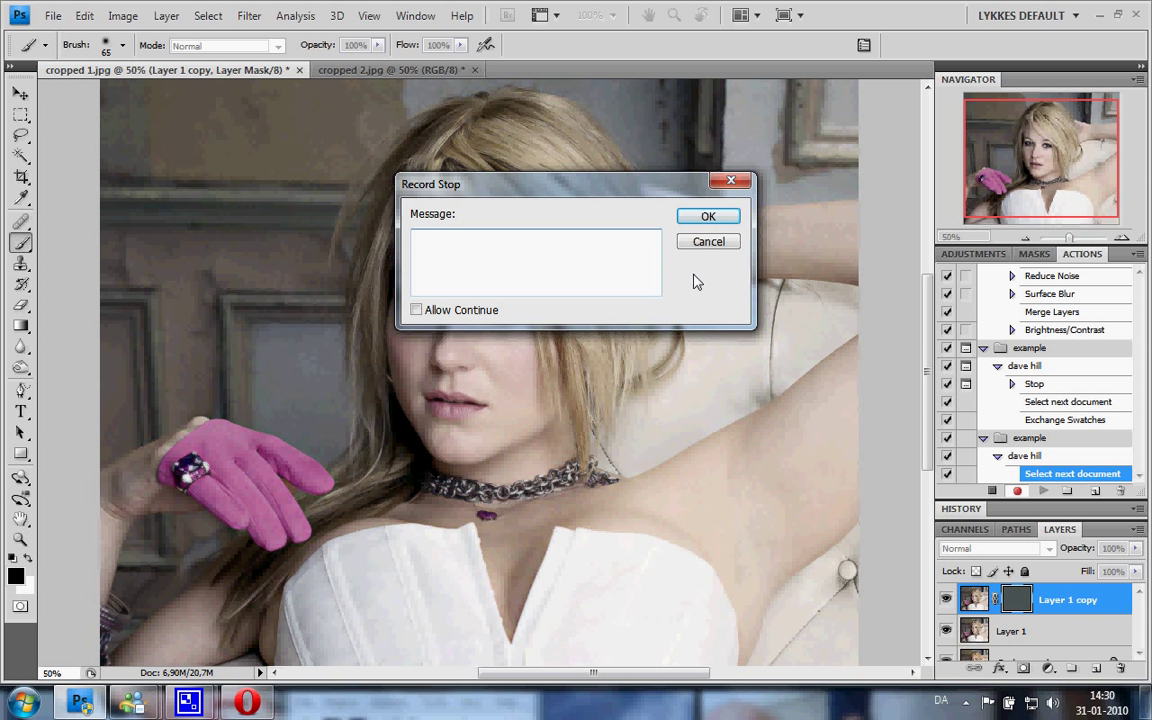
text(choose brush and paint w/ blac)
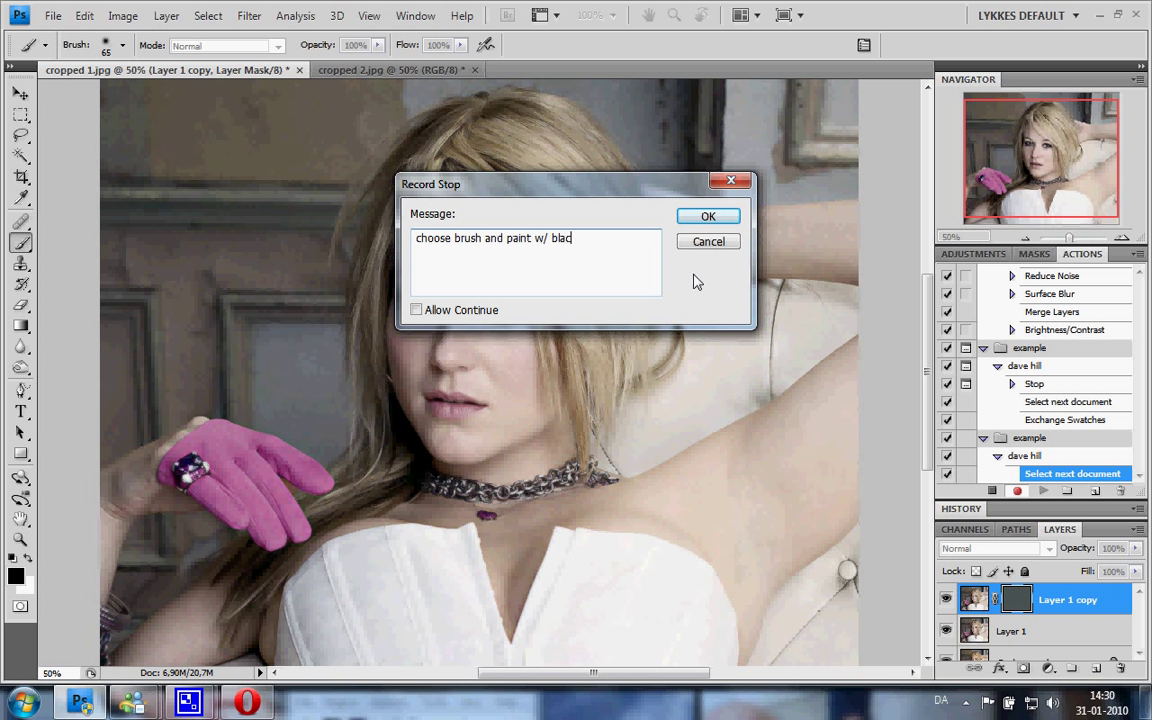
text(k over eyes, mouth, hair, etc.)
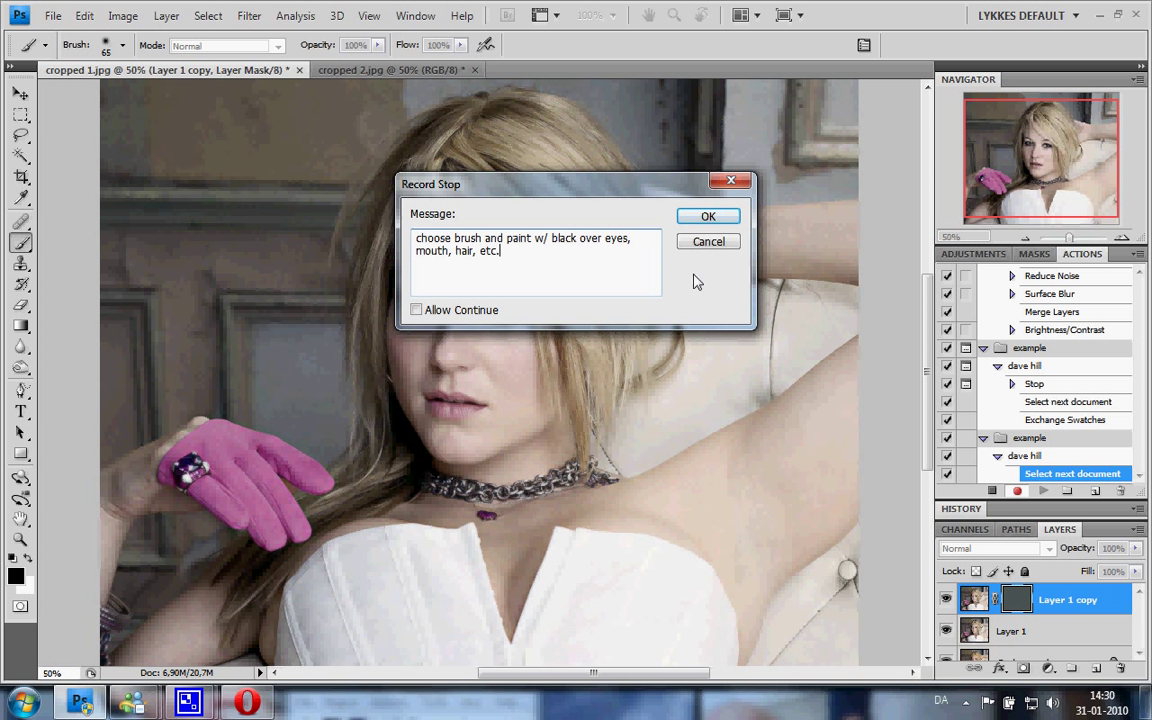
text( Press play button when )
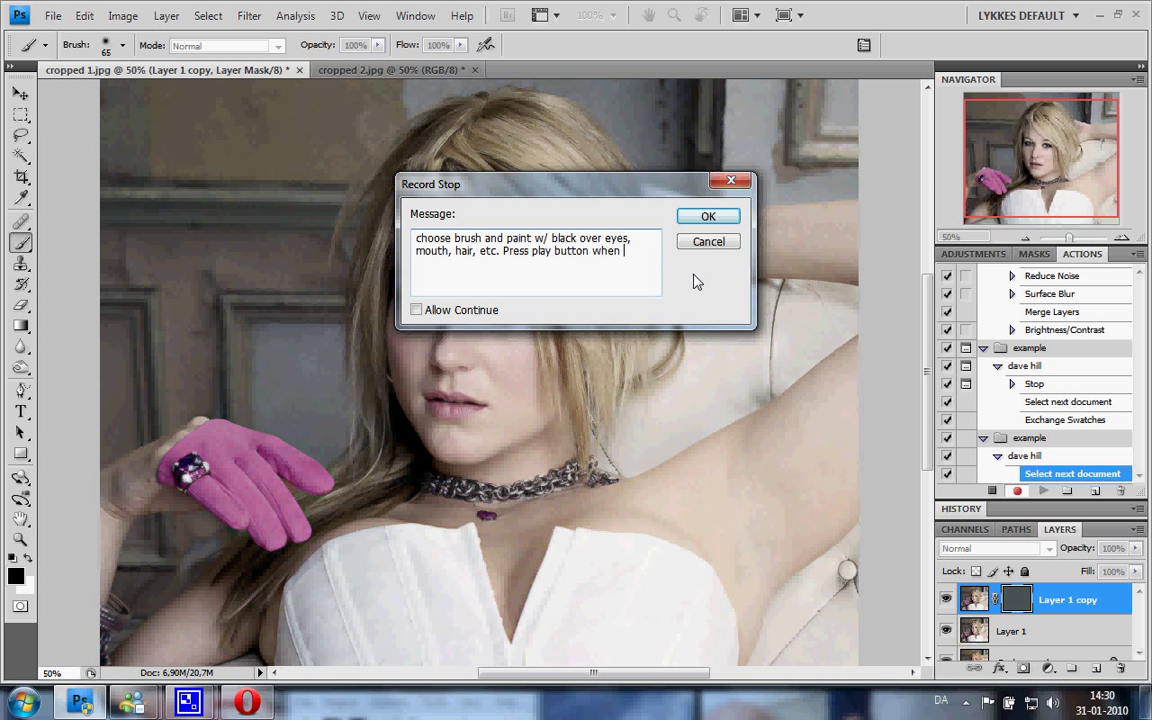
text(finished)
click(705, 218)
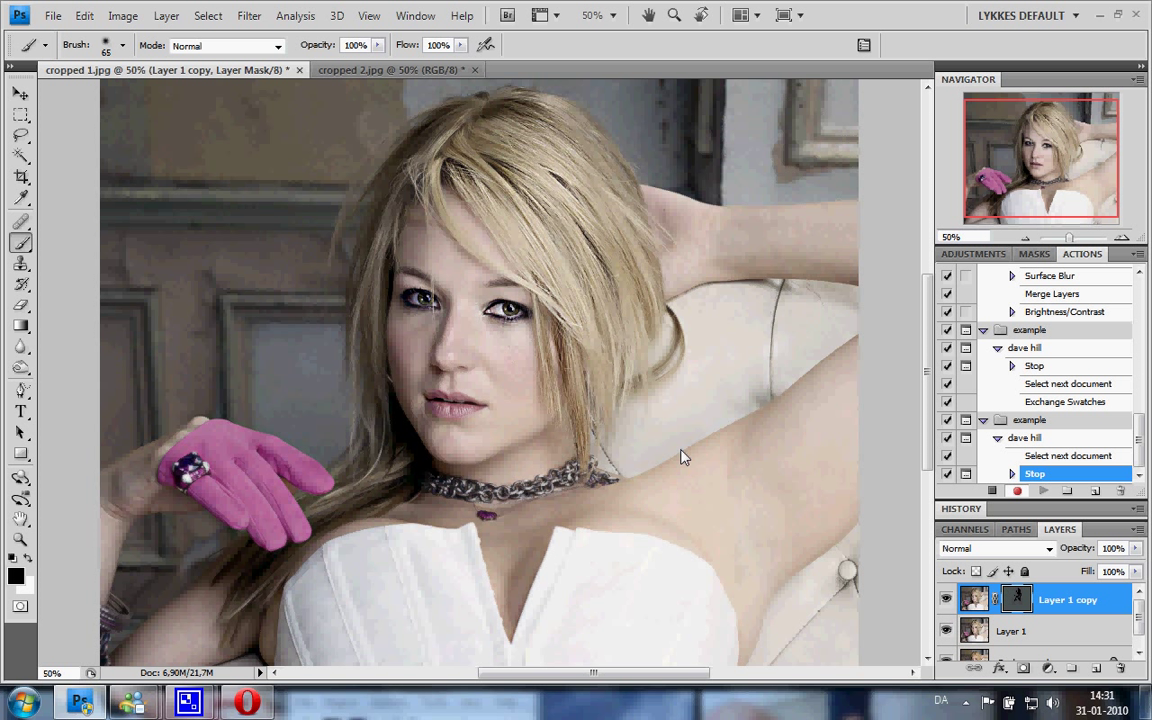
click(993, 491)
- Open the save dialog for the newly recorded "example" action set and dismiss it without saving
click(1030, 423)
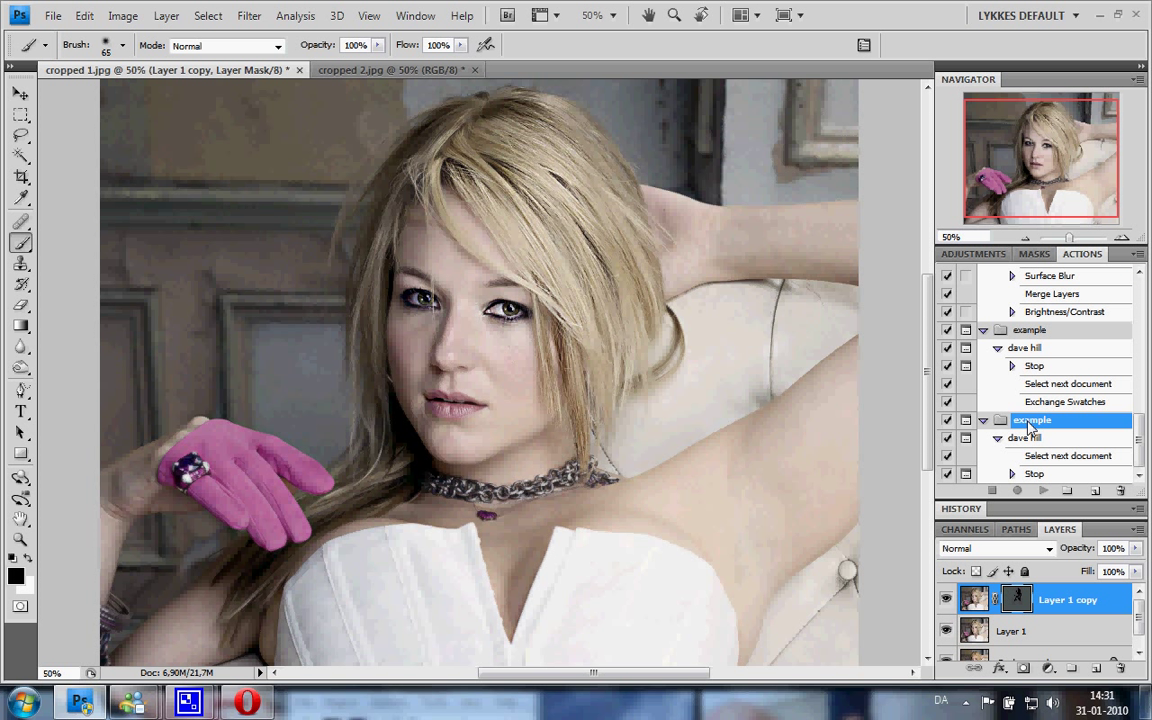
click(1139, 258)
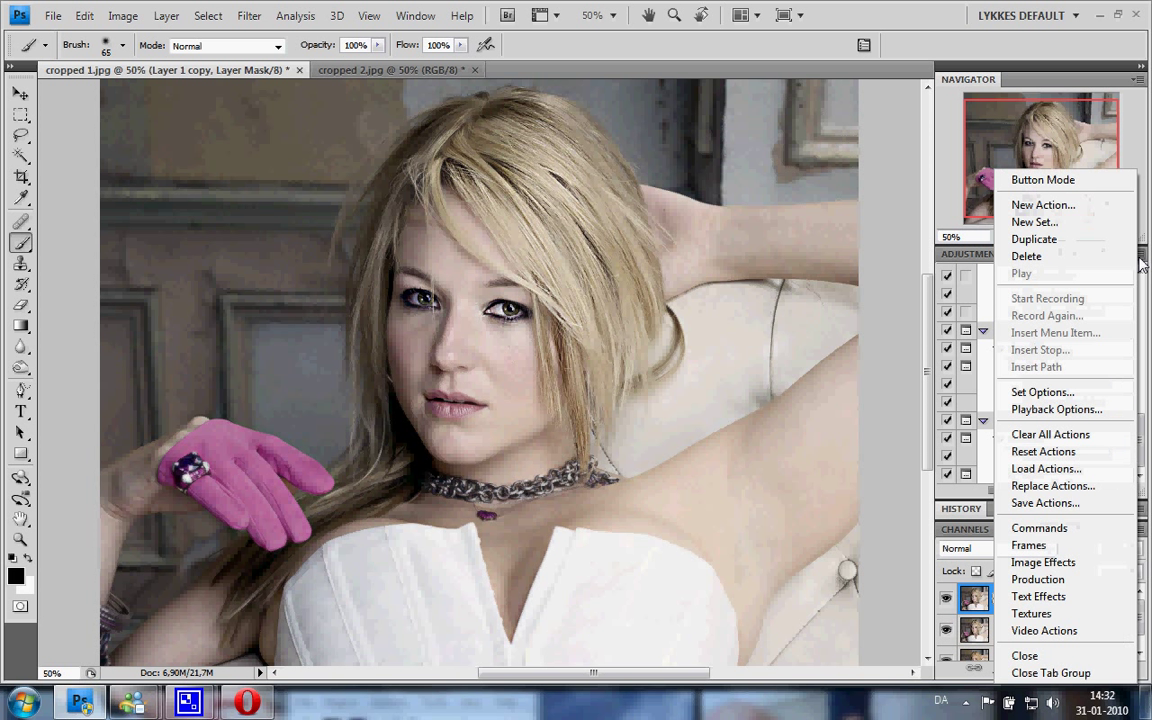
click(1050, 502)
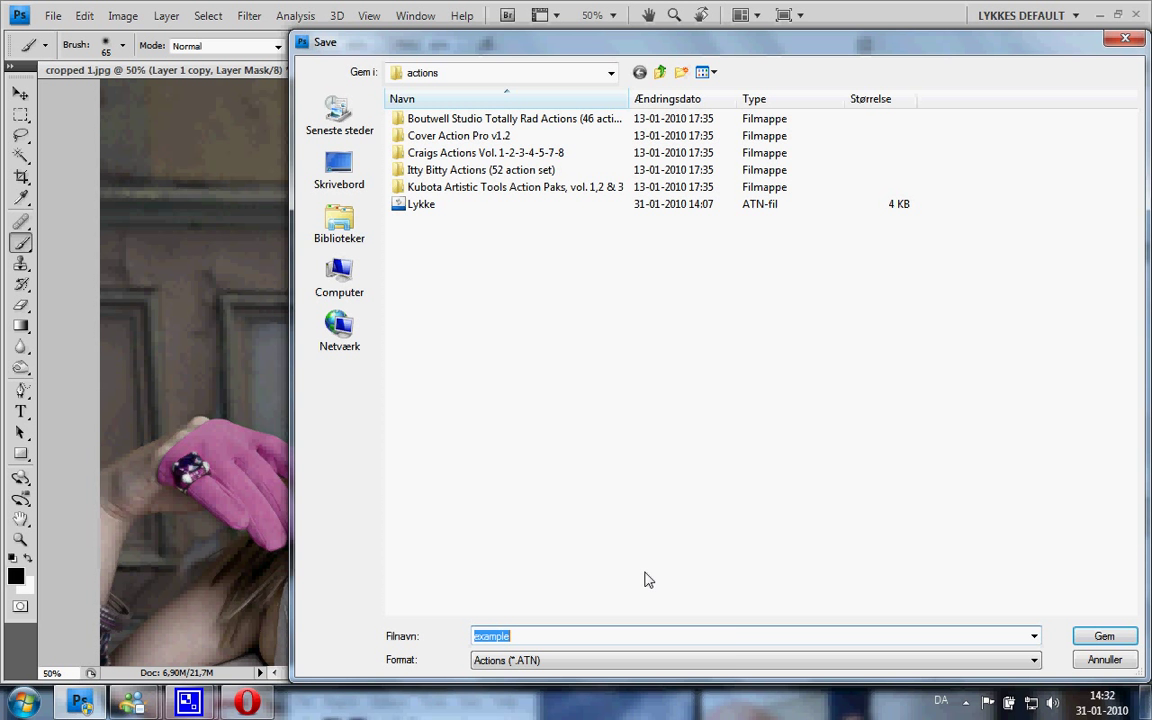
click(1088, 665)
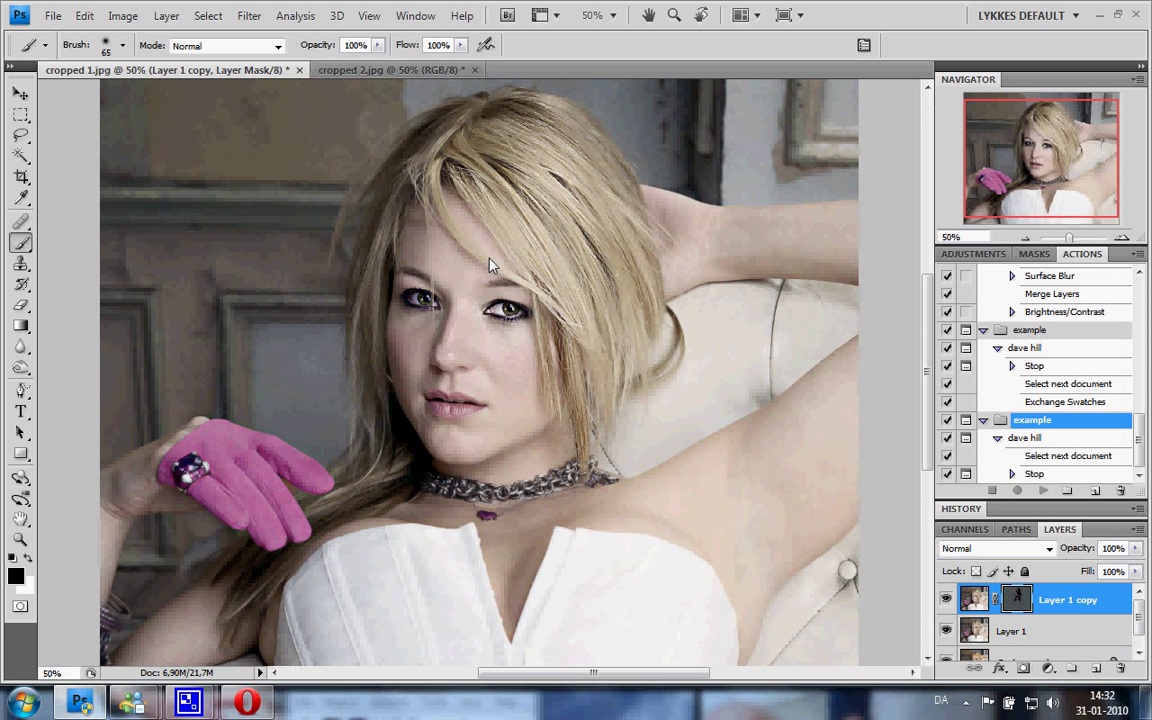
- Run the Dave Hill effect action on cropped 2.jpg, painting the mask over the facial details and hair at its stop, and resume it to completion
click(386, 72)
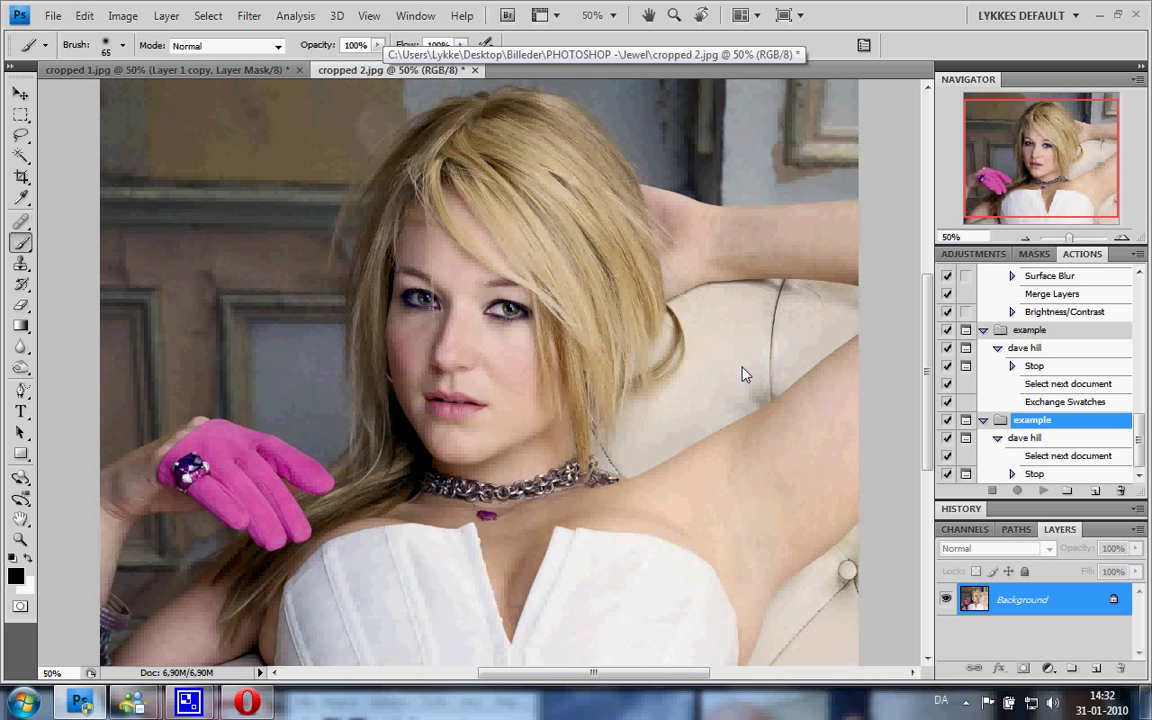
drag(1140, 432, 1142, 294)
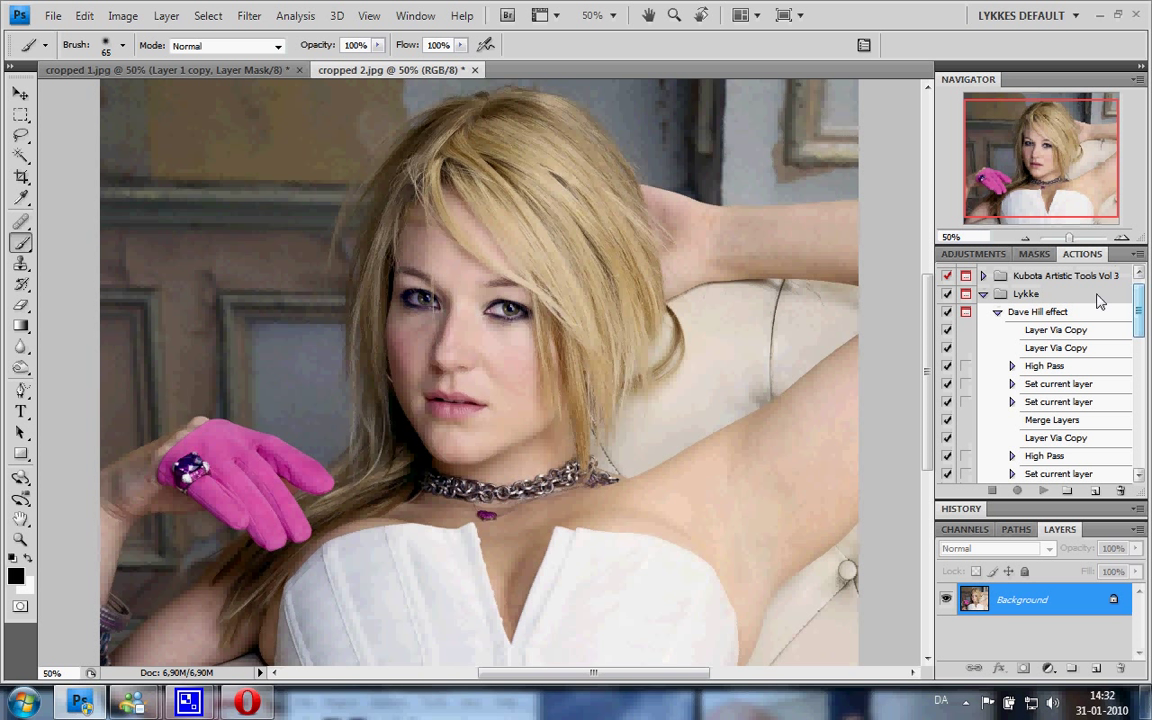
click(1034, 314)
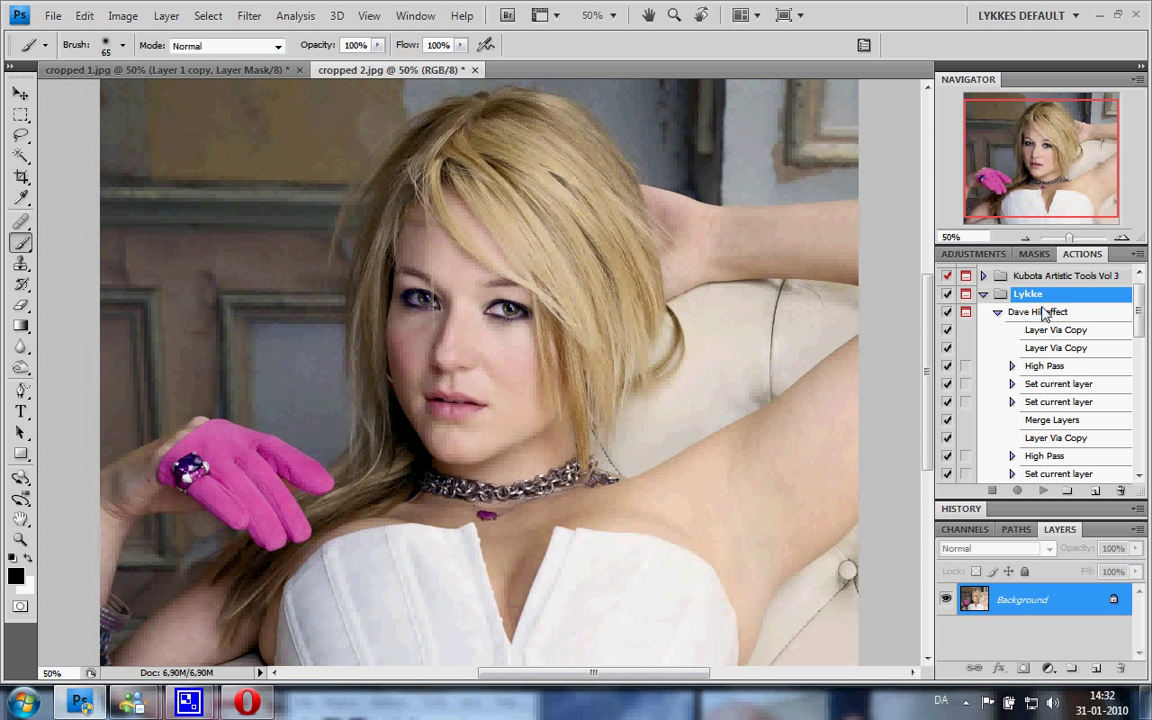
click(1044, 491)
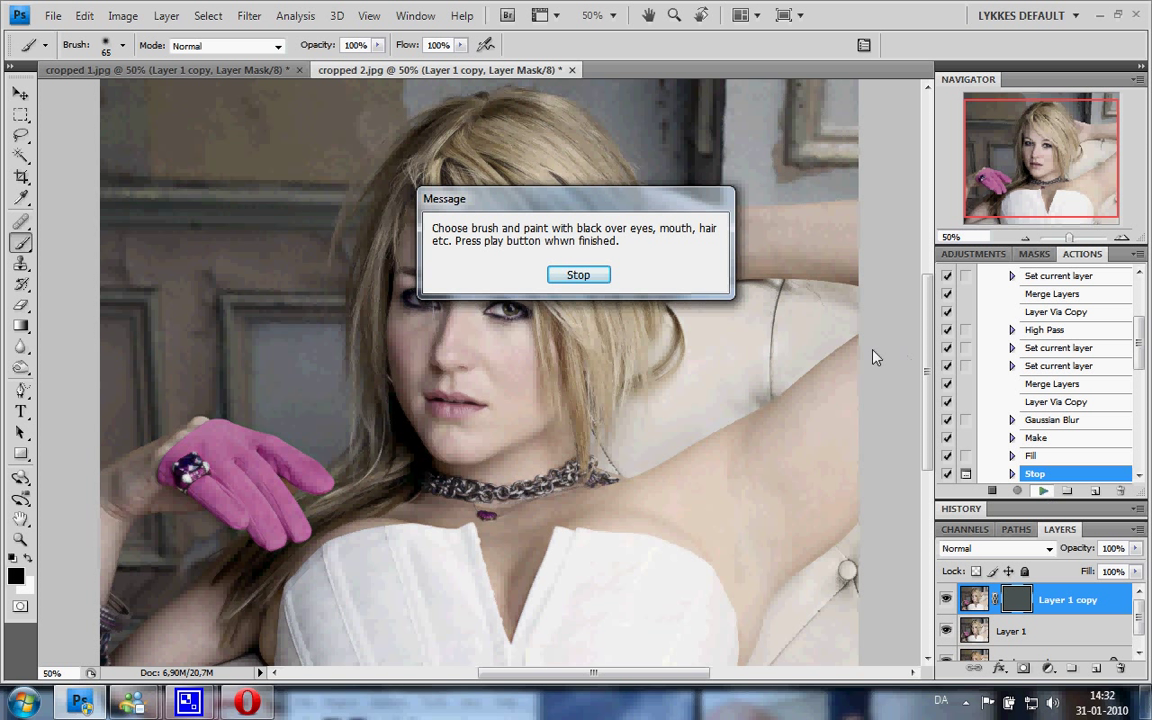
click(583, 278)
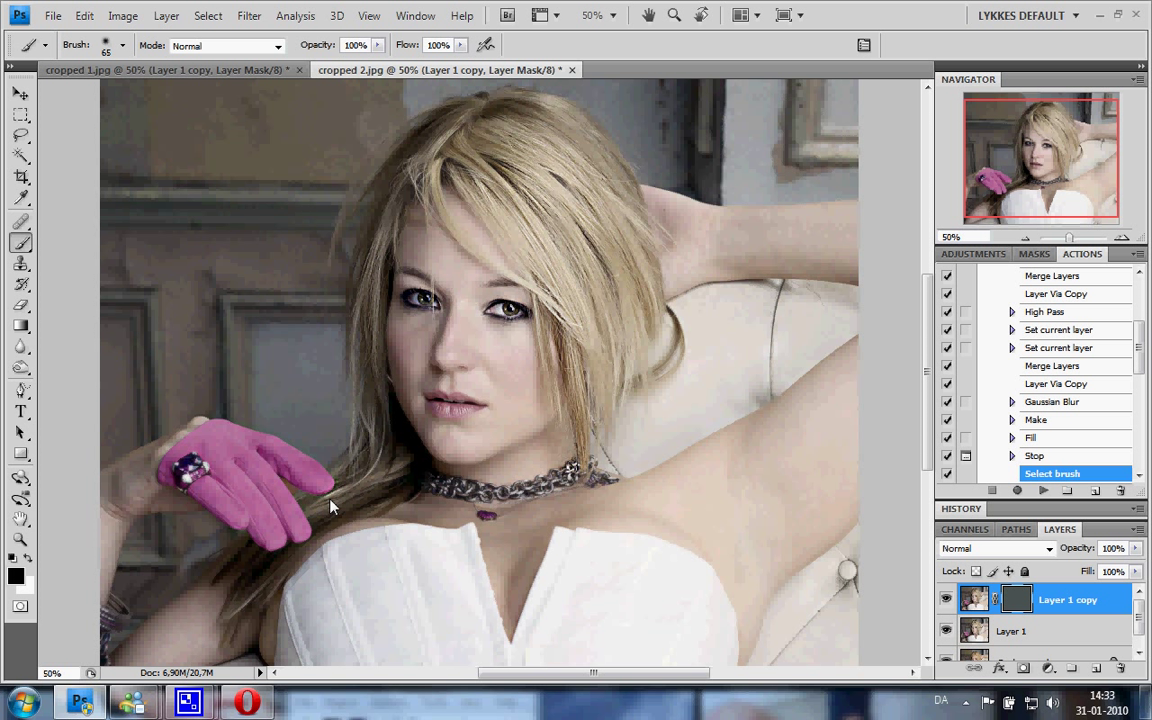
click(1043, 491)
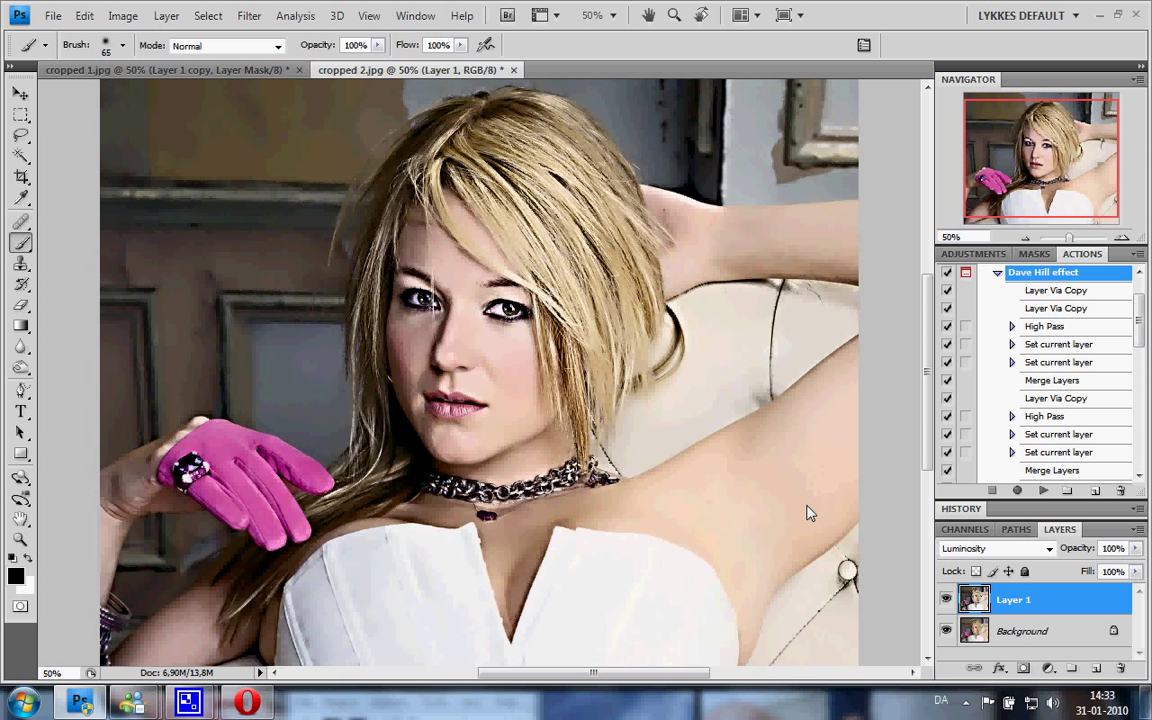
- Toggle Layer 1's visibility to compare the effect with the original, and dismiss the Windows performance prompt, keeping the current colour scheme
double_click(1080, 255)
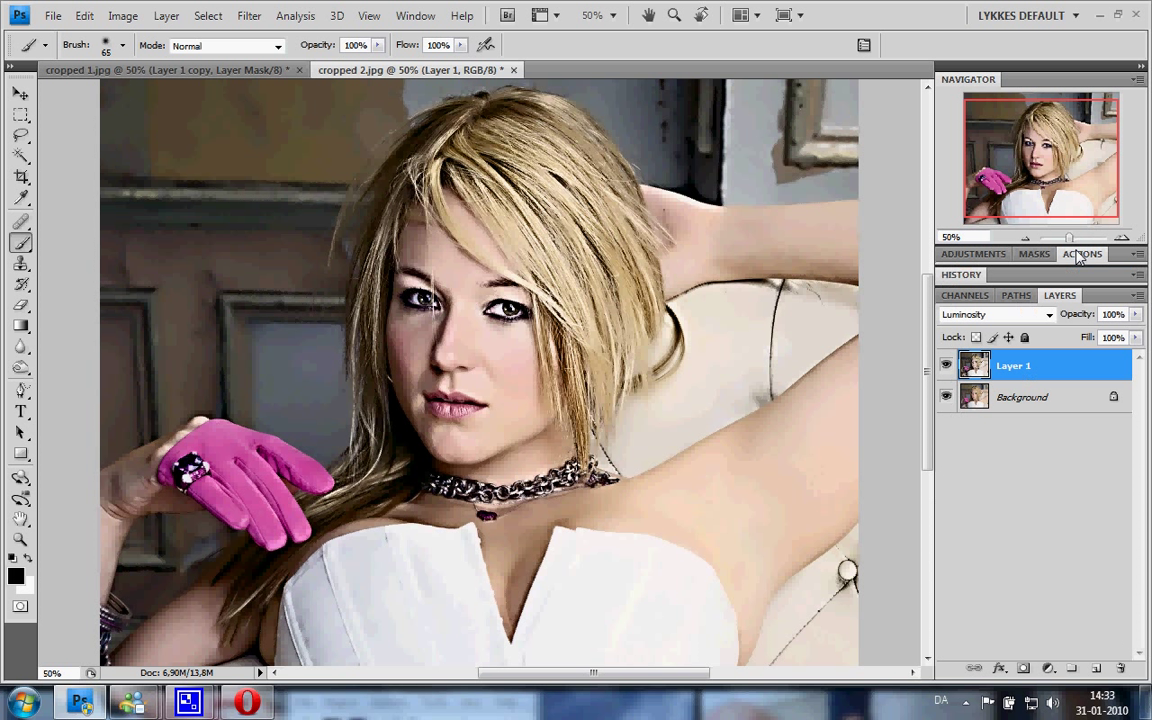
click(946, 365)
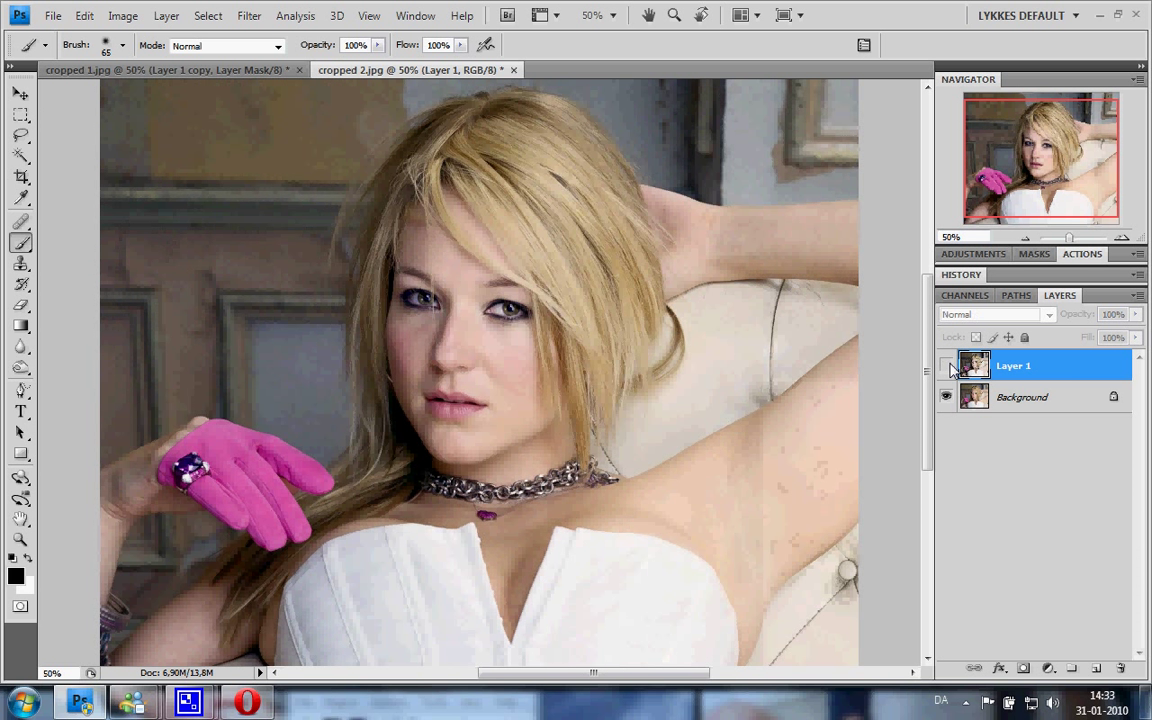
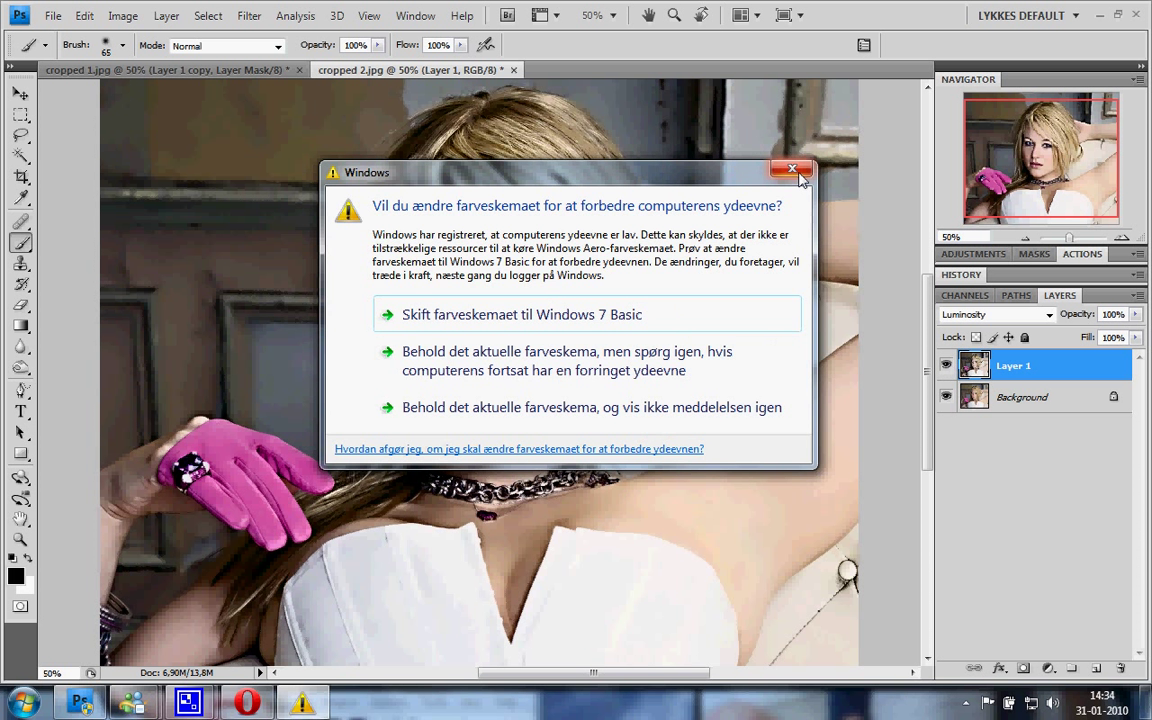
click(609, 380)
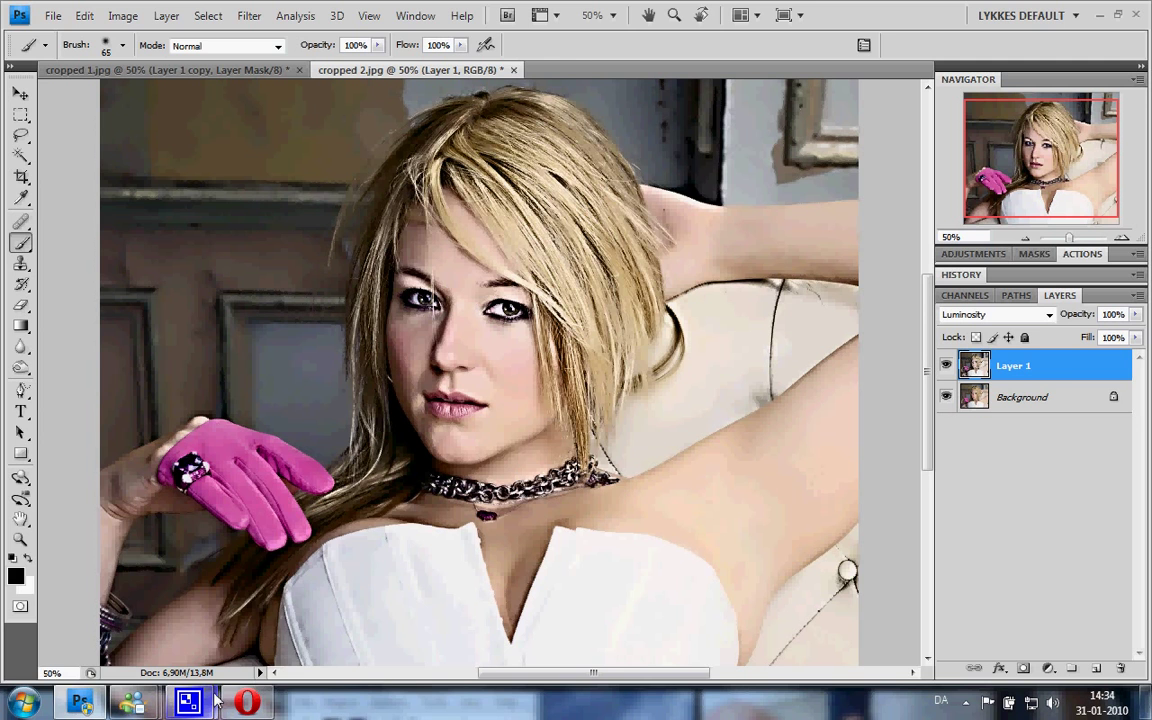
mouse_move(247, 697)
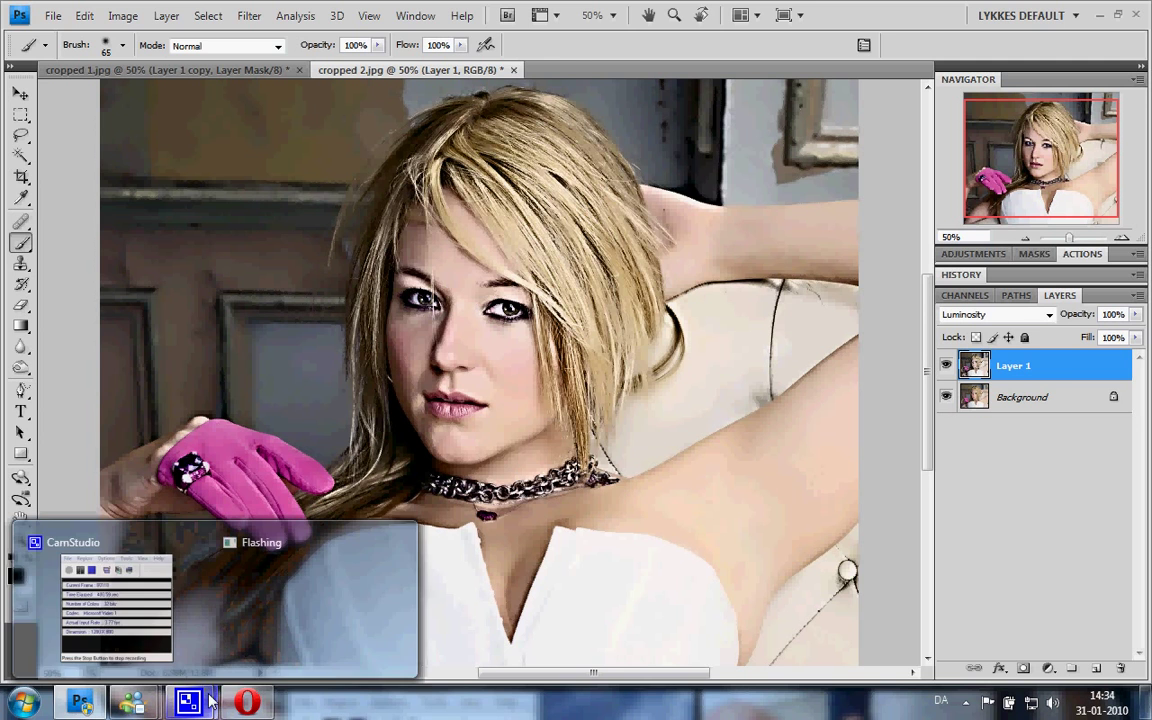
click(118, 600)
drag(341, 678, 211, 251)
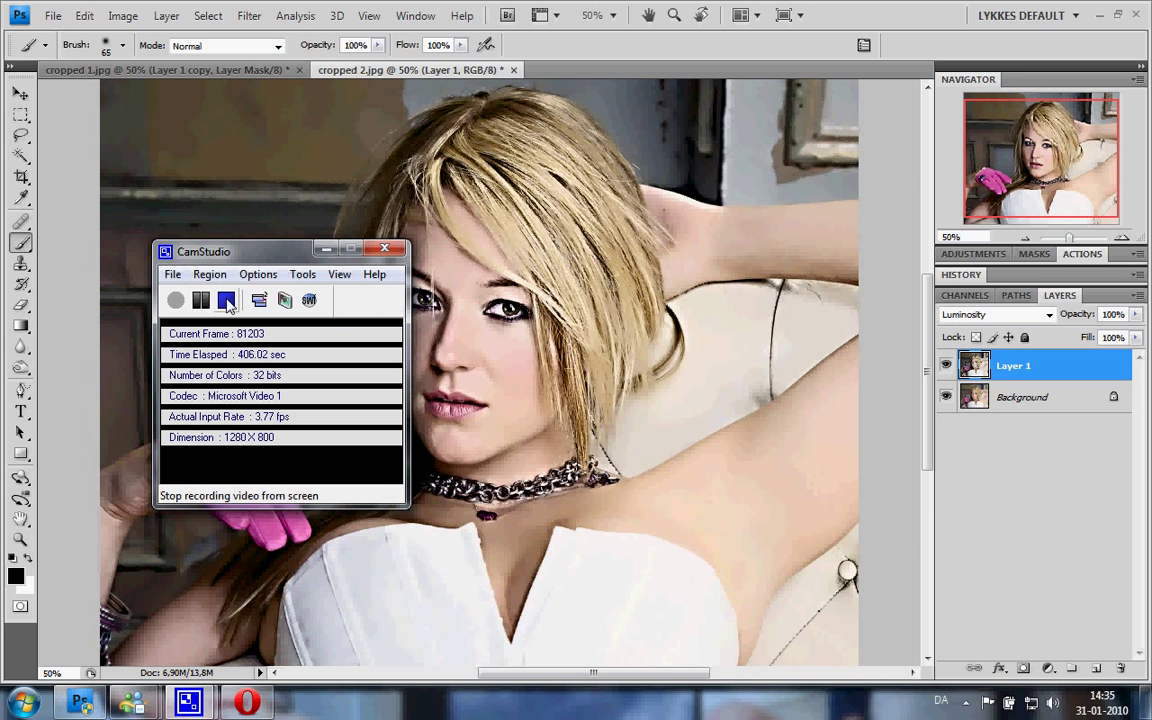